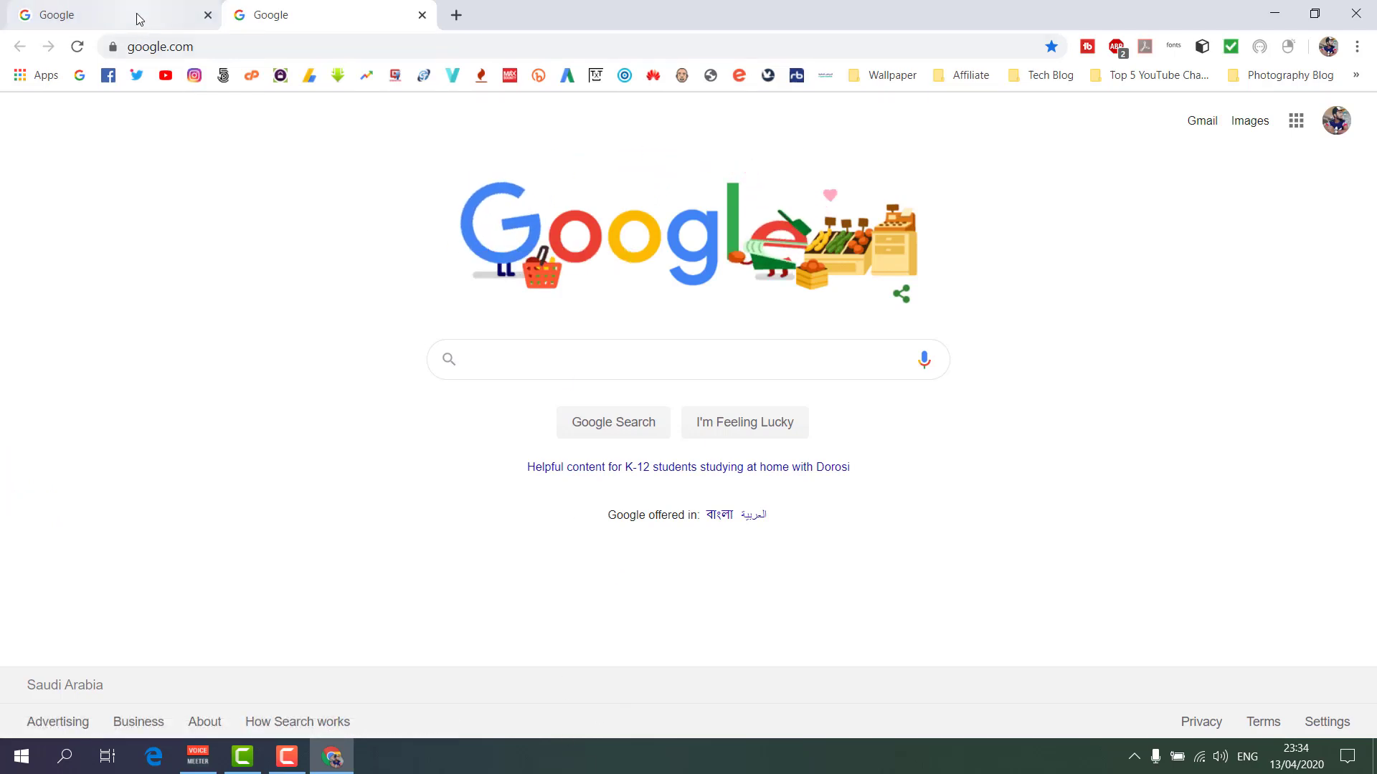
Open a new tab, dismiss its info popup, and start entering 'ch' for chrome://flags.
{"action": "left_click", "coordinate": [456, 15]}
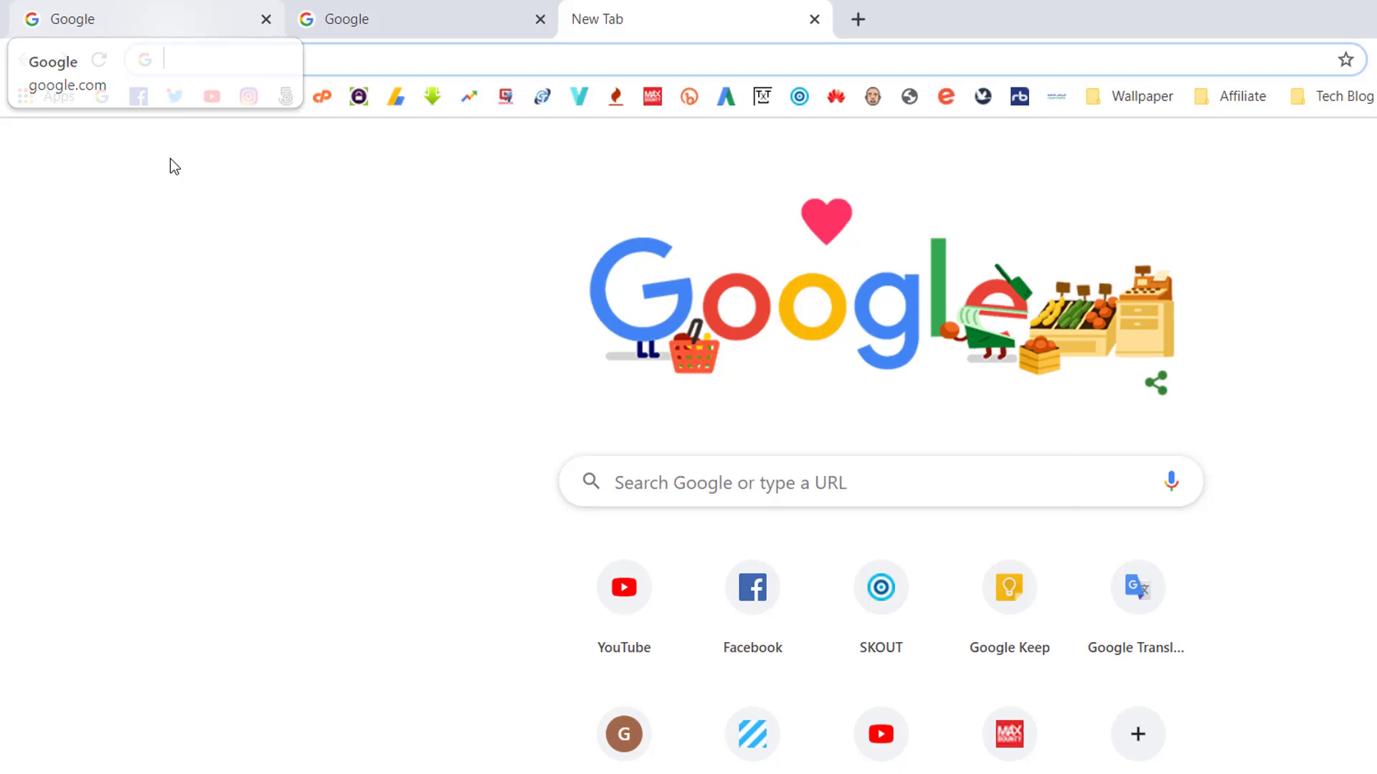
{"action": "left_click", "coordinate": [169, 250]}
{"action": "left_click", "coordinate": [337, 60]}
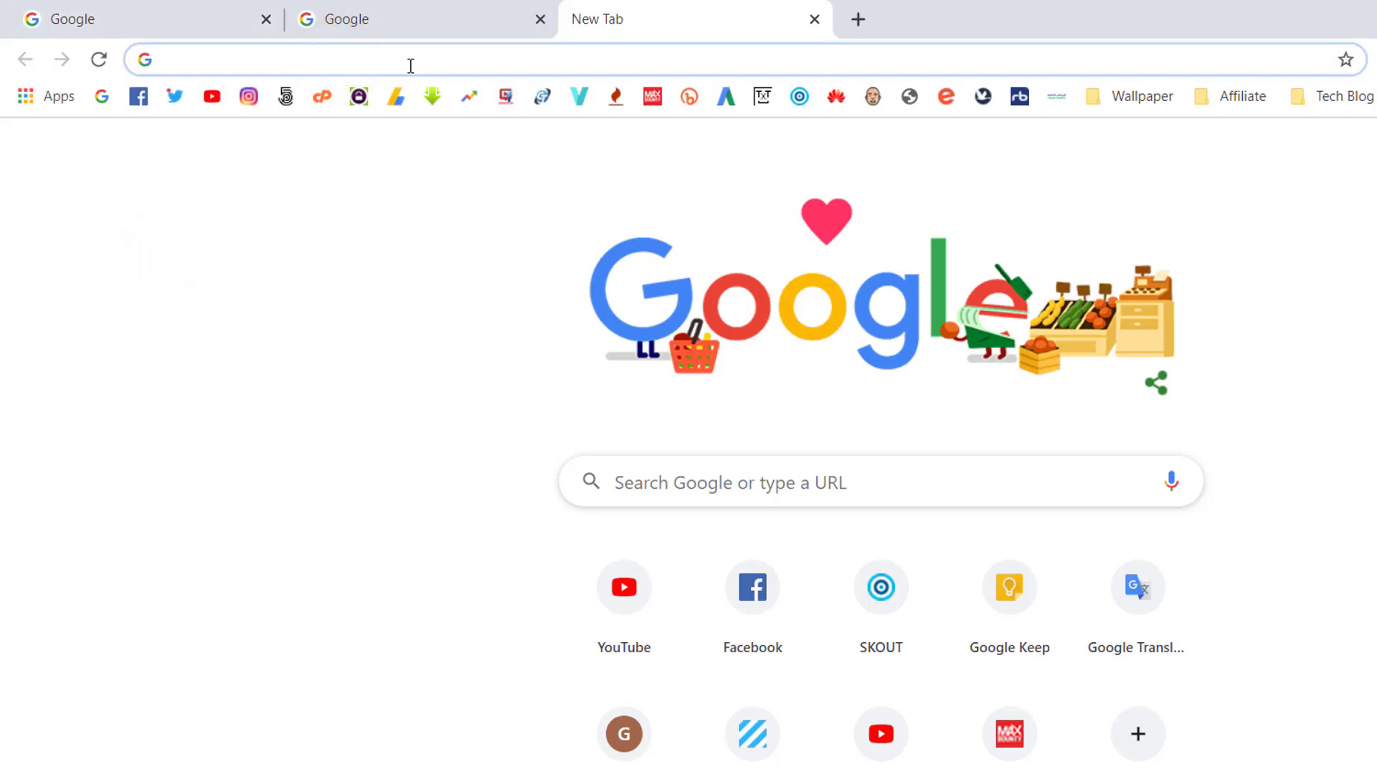
{"action": "type", "text": "ch"}
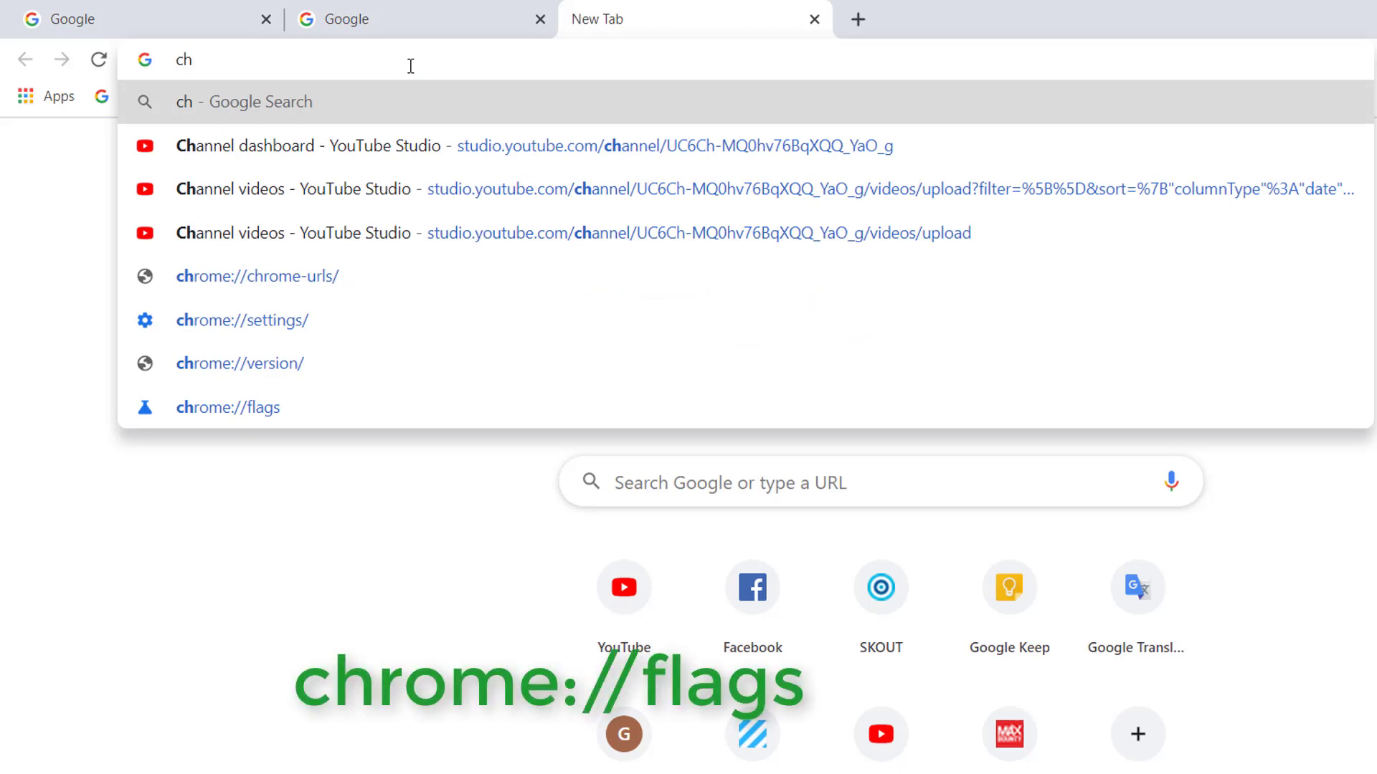
Load chrome://flags from the suggestions and search the flags for 'hover'.
{"action": "left_click", "coordinate": [256, 407]}
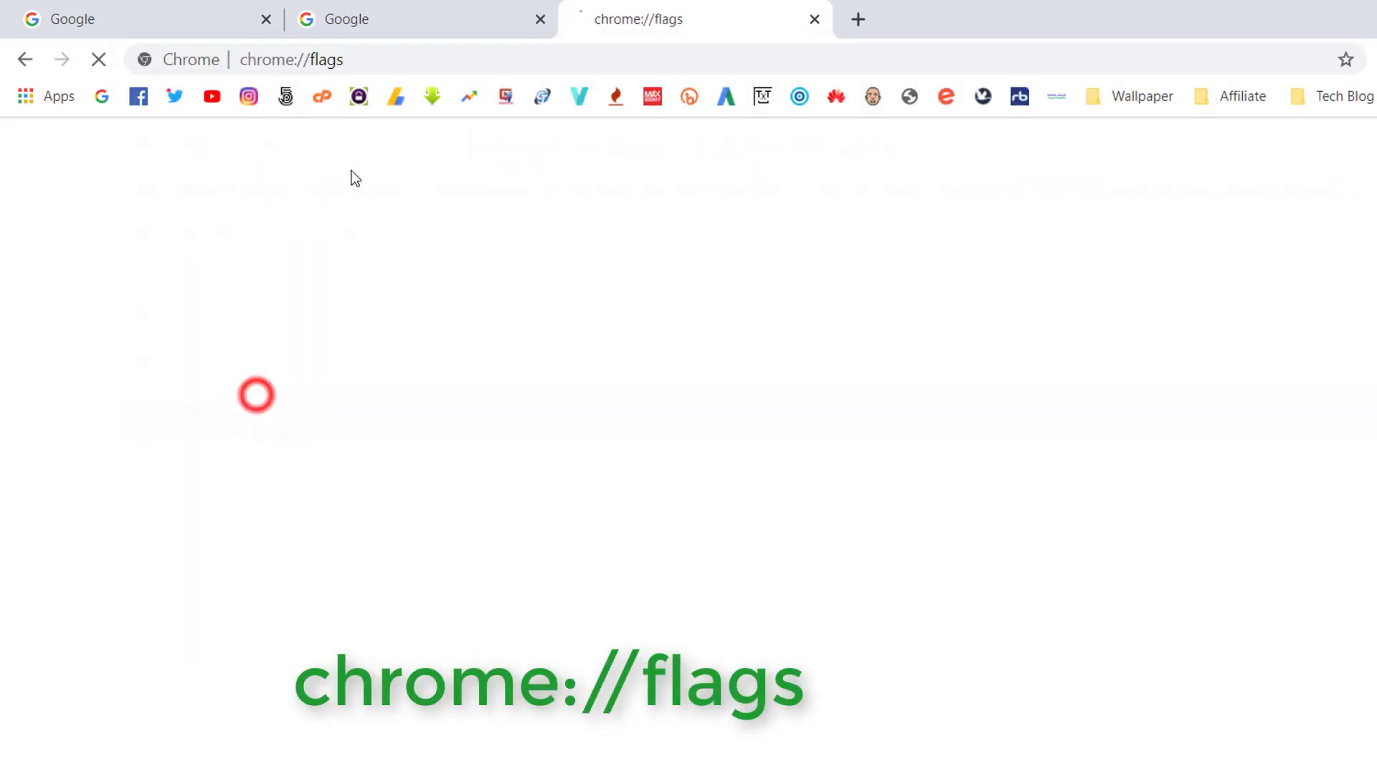
{"action": "left_click", "coordinate": [383, 59]}
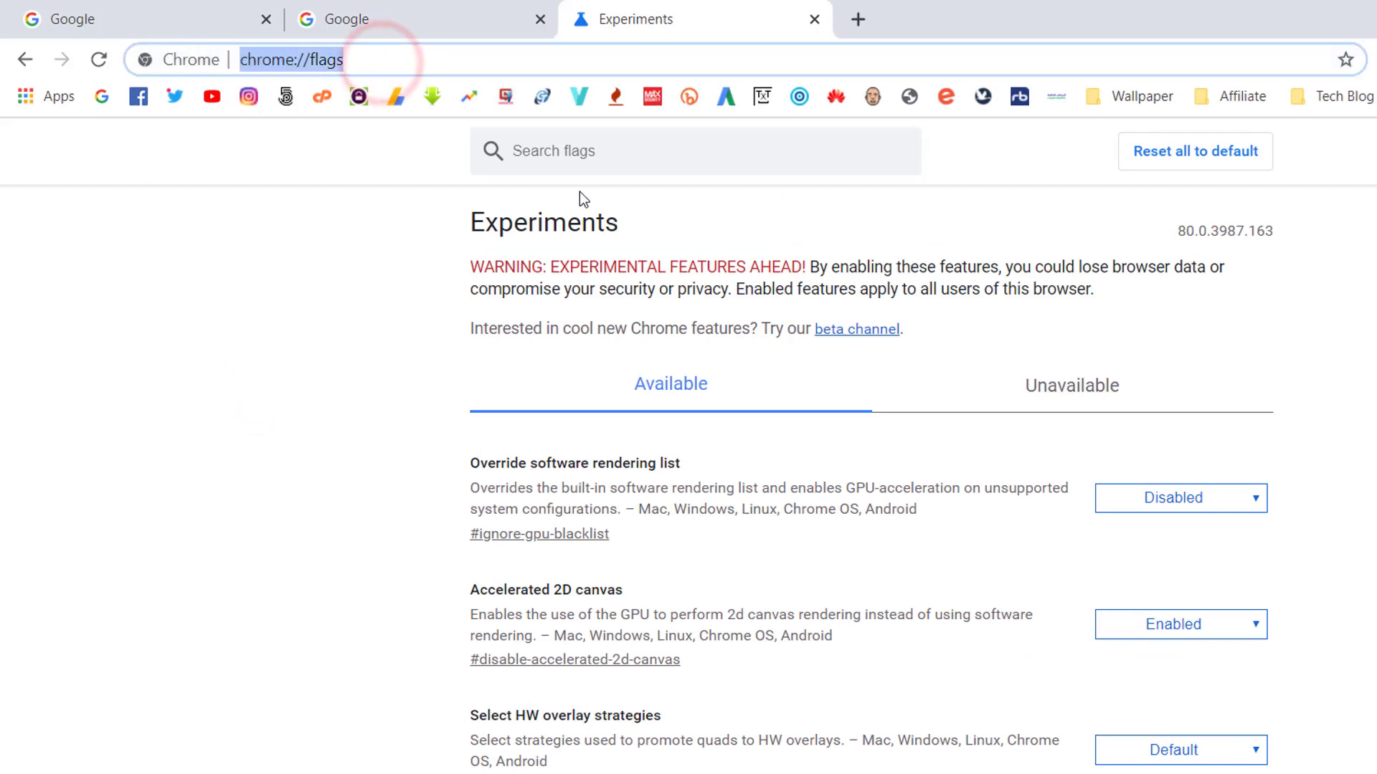
{"action": "left_click", "coordinate": [599, 156]}
{"action": "type", "text": "h"}
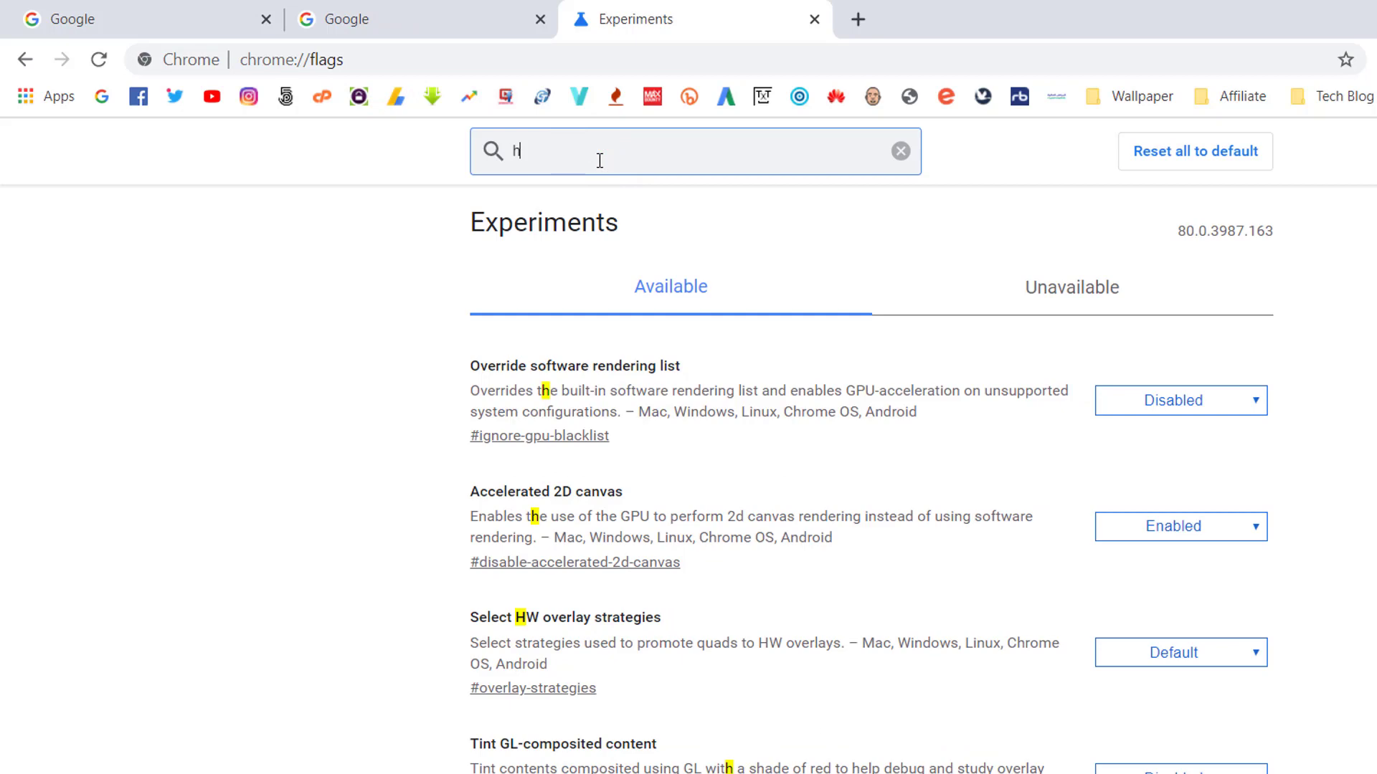
{"action": "type", "text": "over"}
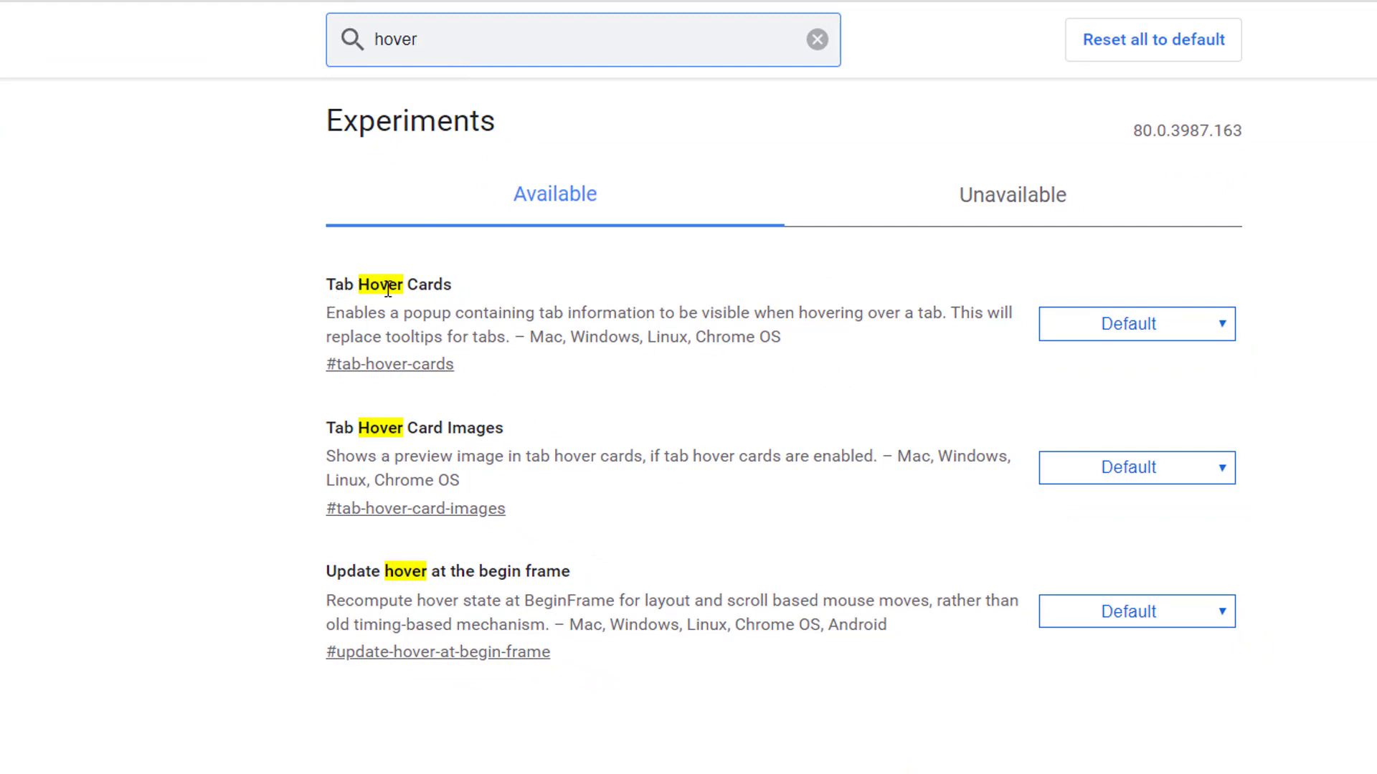
Set Tab Hover Cards, Tab Hover Card Images and Update hover at the begin frame to Enabled.
{"action": "left_click", "coordinate": [1162, 328]}
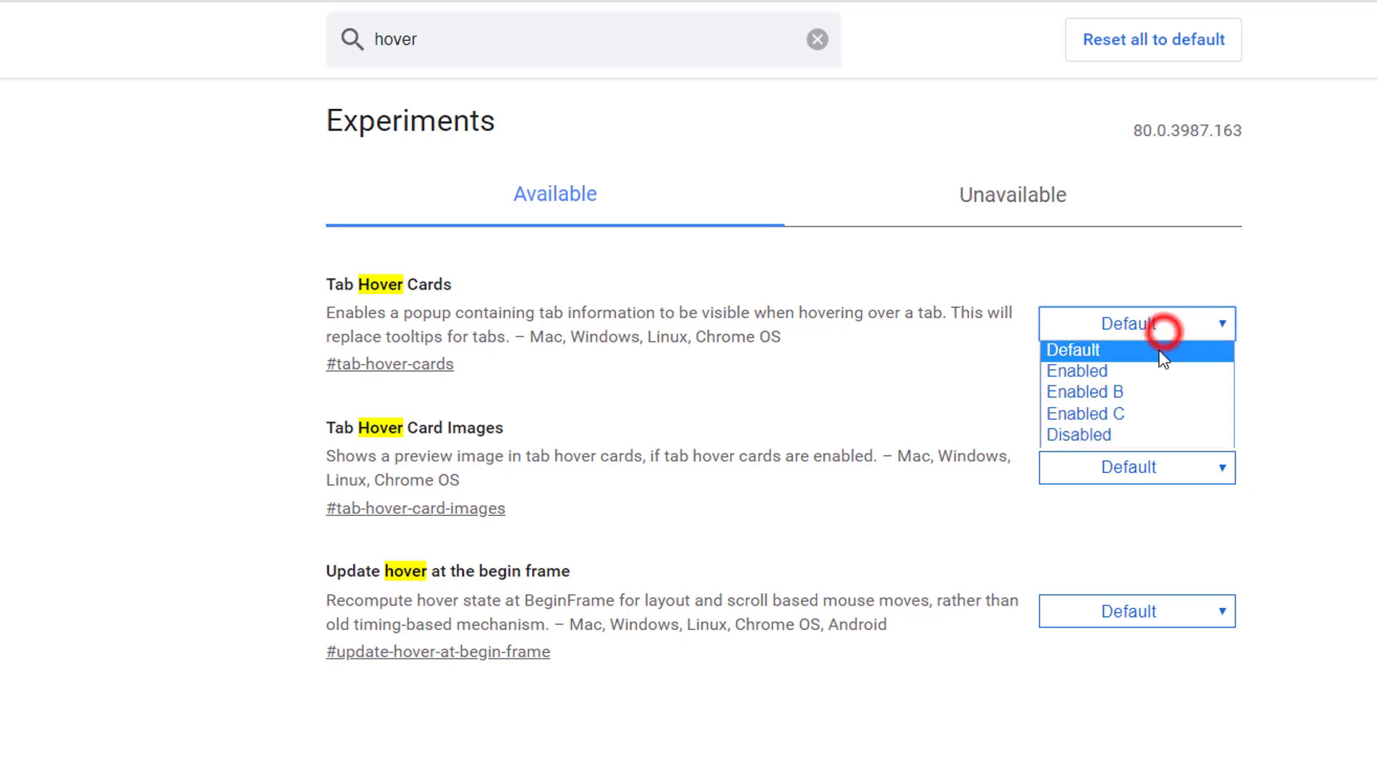
{"action": "left_click", "coordinate": [1143, 368]}
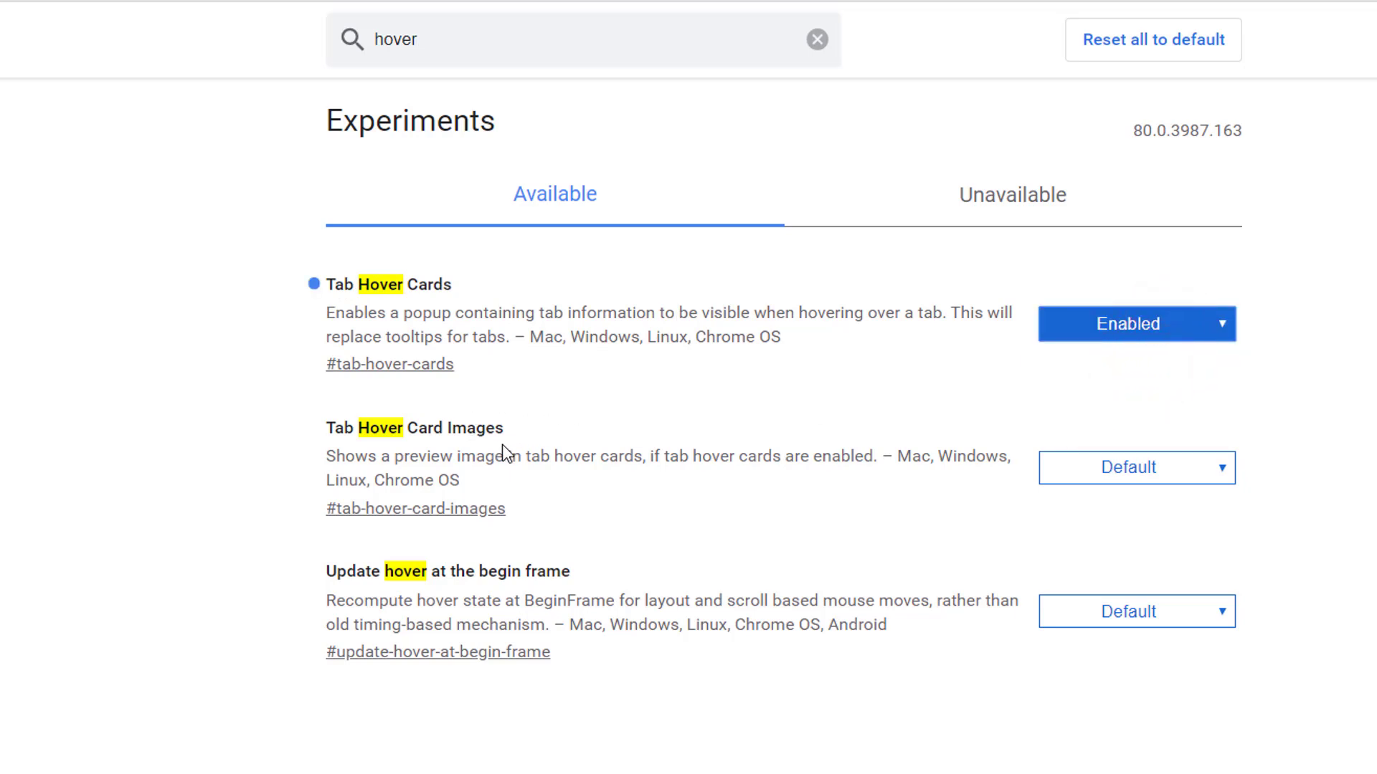
{"action": "left_click", "coordinate": [1136, 468]}
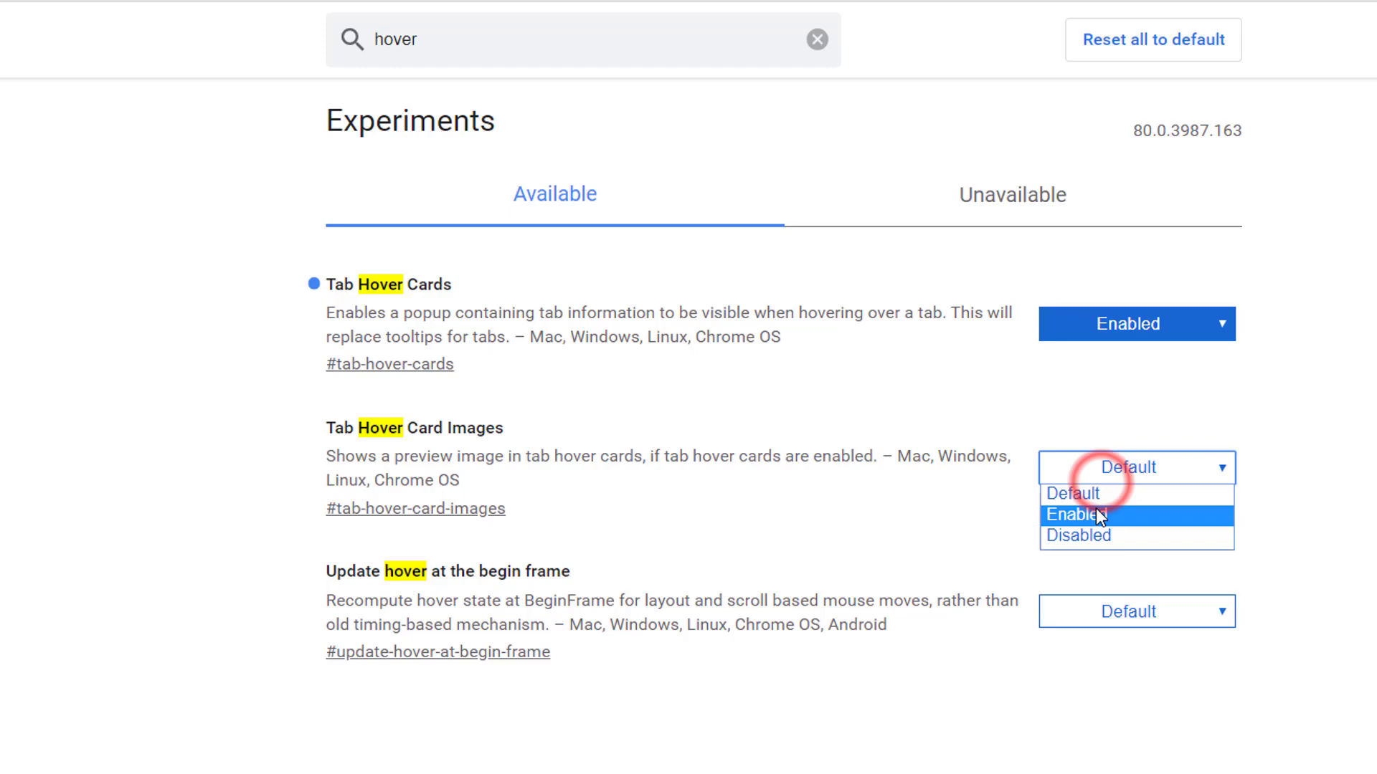
{"action": "left_click", "coordinate": [1096, 510]}
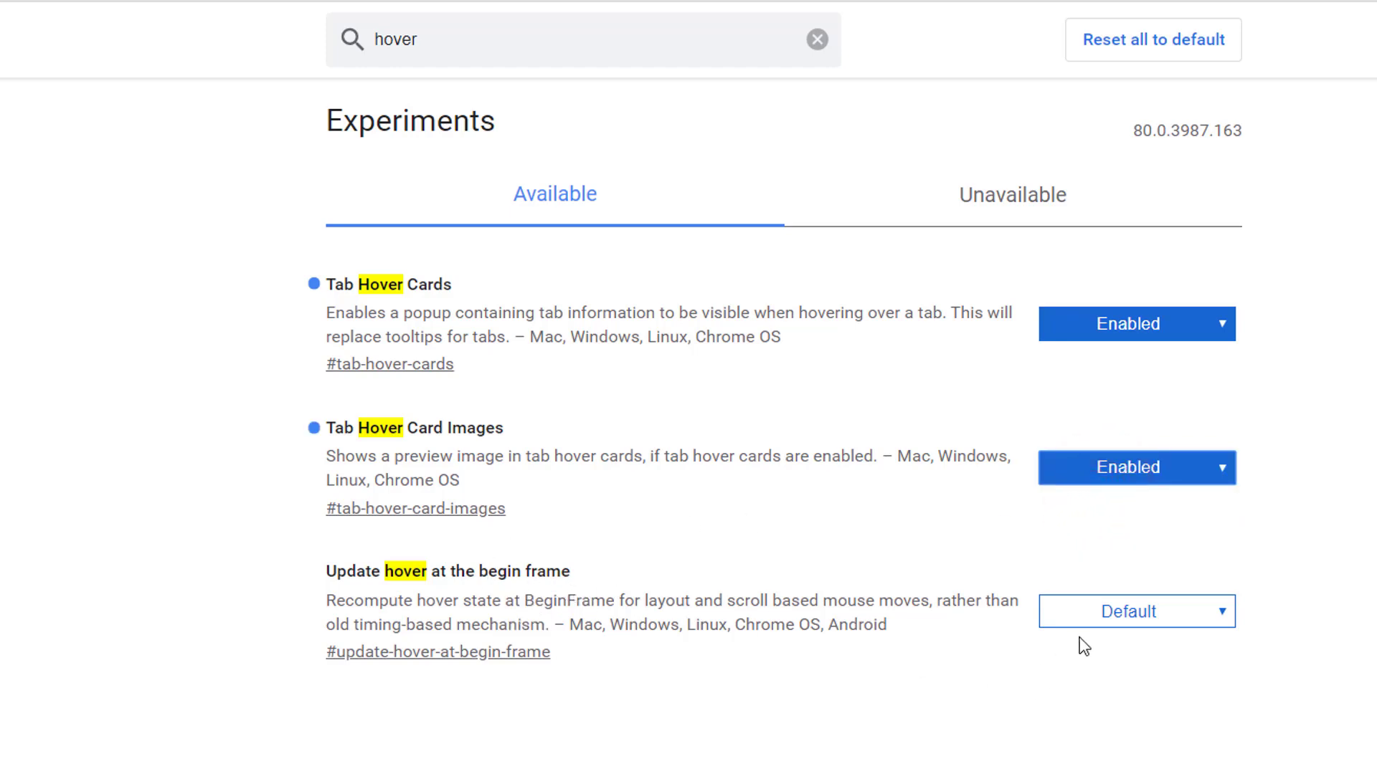
{"action": "left_click", "coordinate": [1101, 614]}
{"action": "left_click", "coordinate": [1100, 658]}
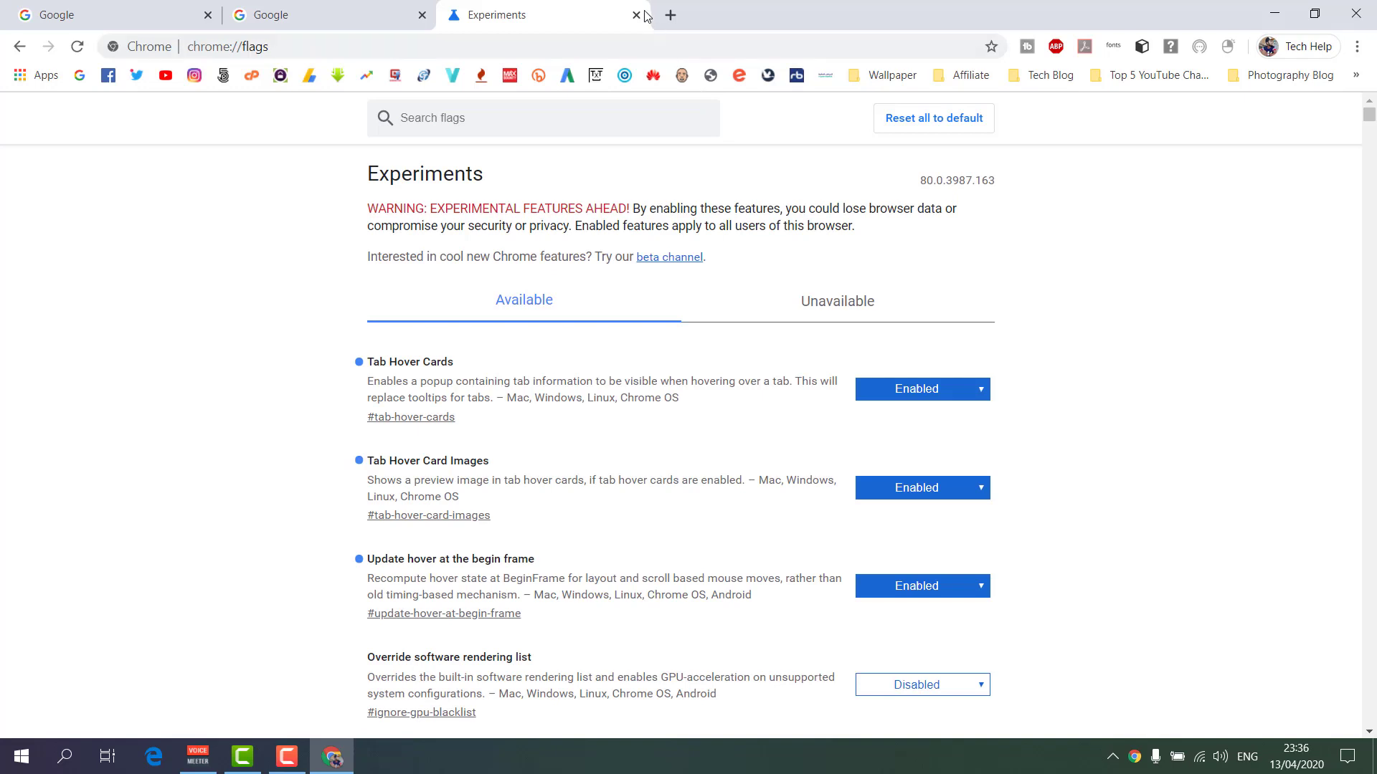
Close the Experiments tab and open YouTube from a fresh tab's shortcuts.
{"action": "left_click", "coordinate": [636, 15]}
{"action": "left_click", "coordinate": [463, 14]}
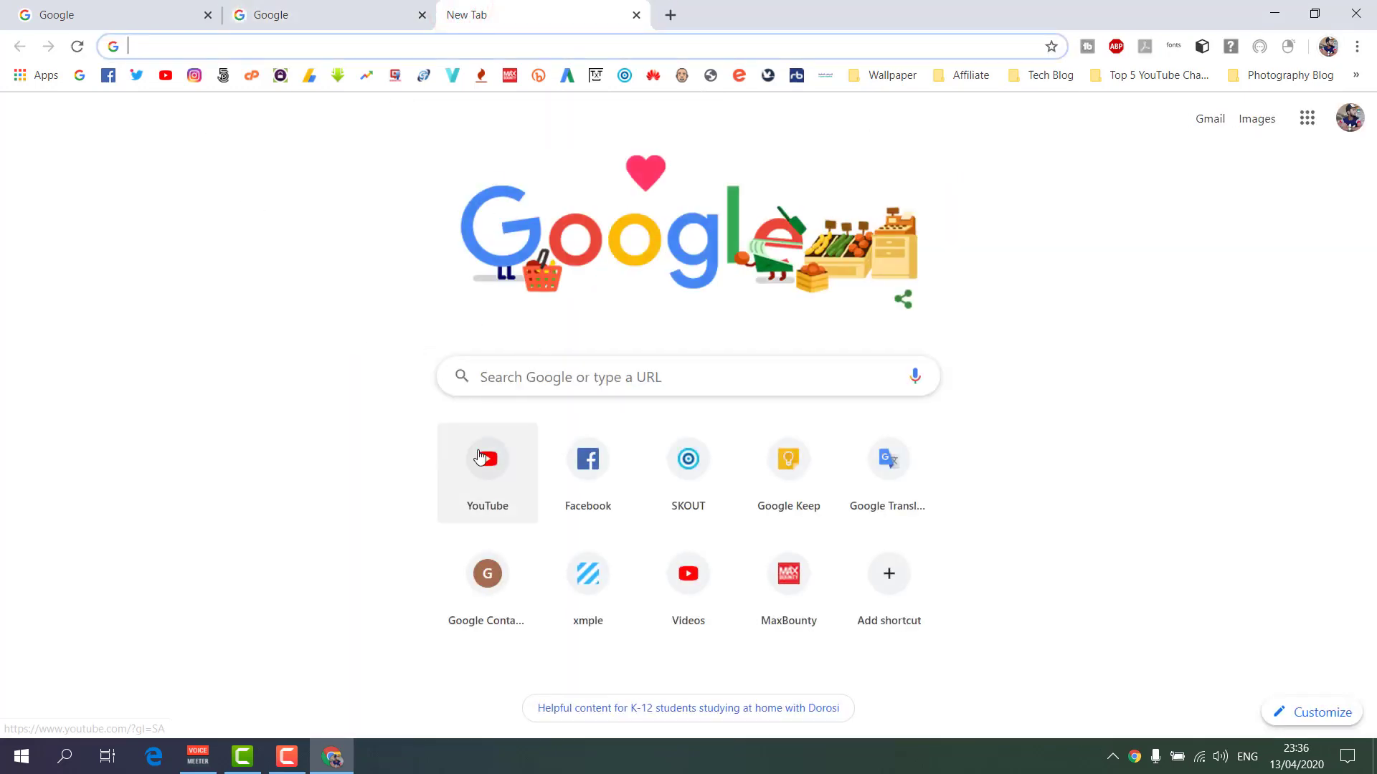
{"action": "left_click", "coordinate": [487, 474]}
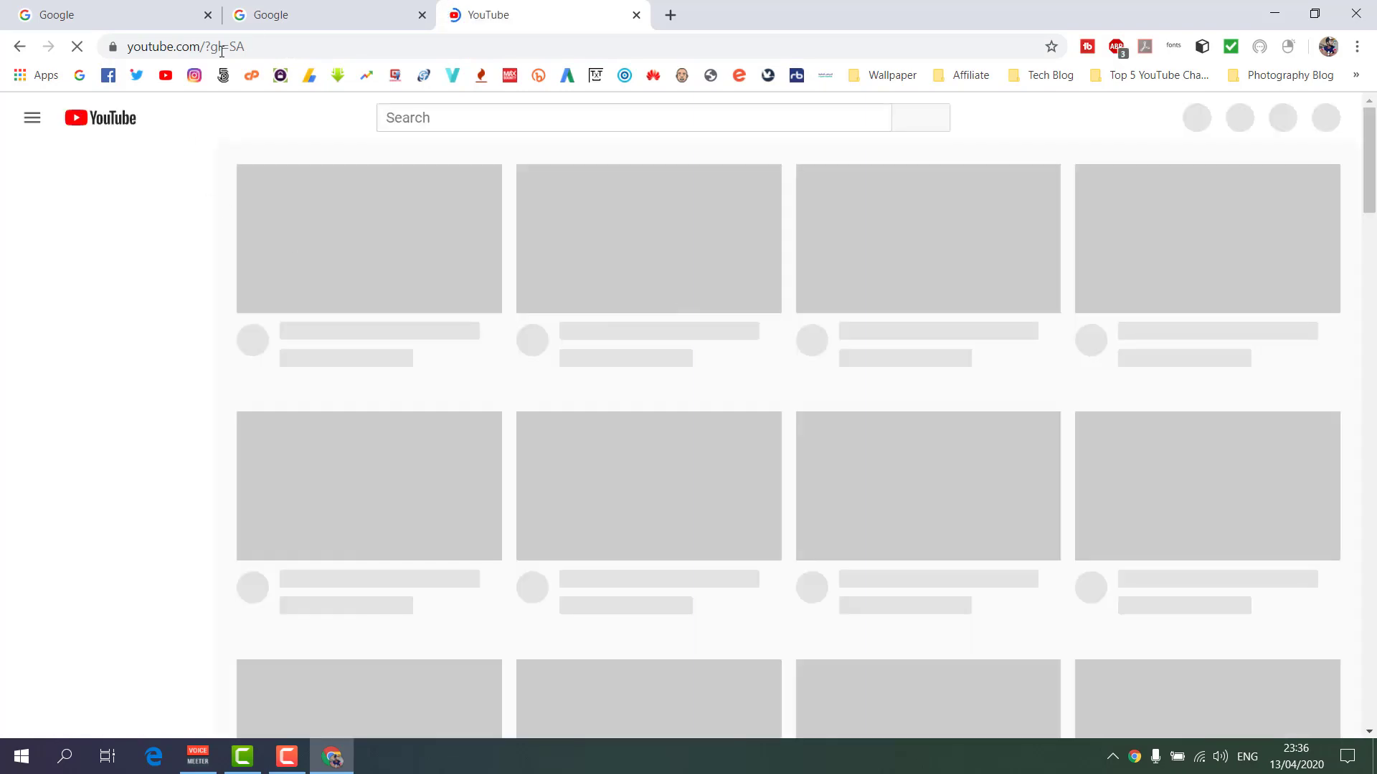